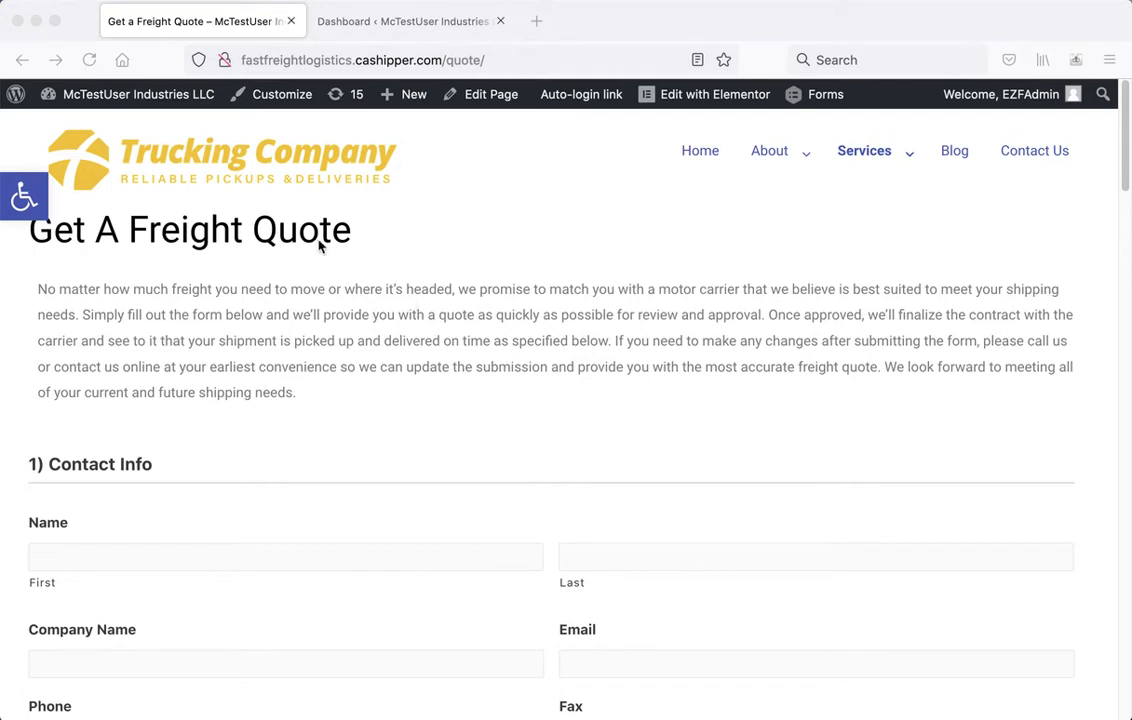
Switch to the site's admin dashboard and open the Freight Quote form for editing from the forms list
mouse_move(880, 187)
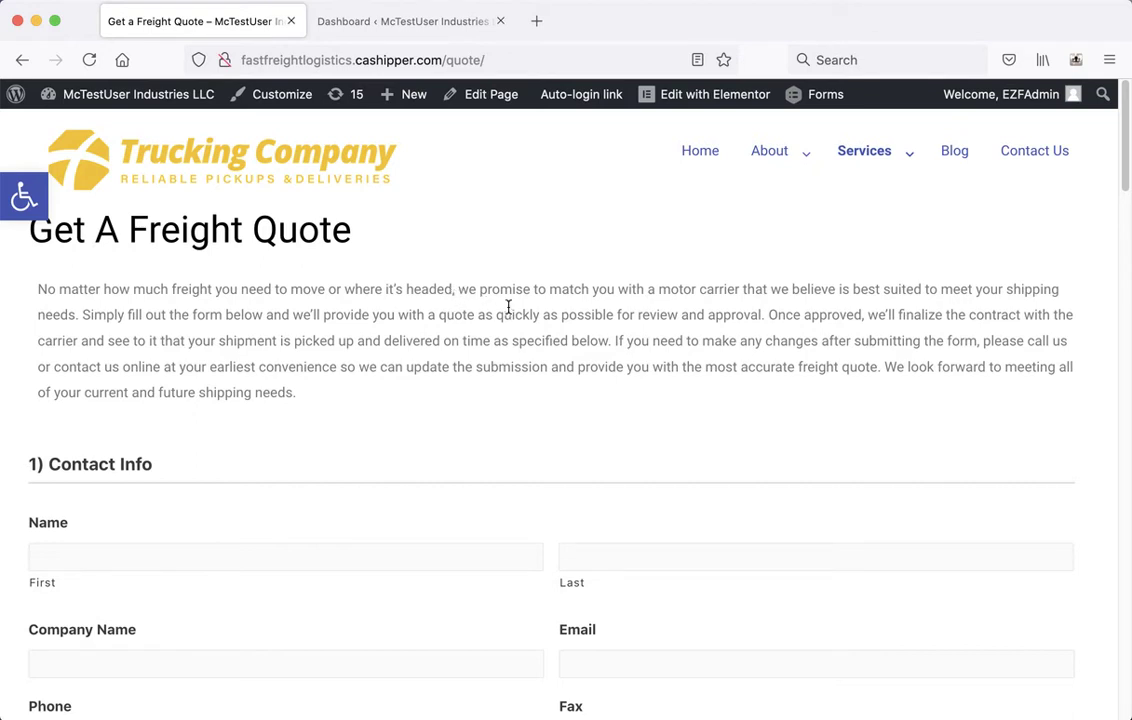
click(440, 21)
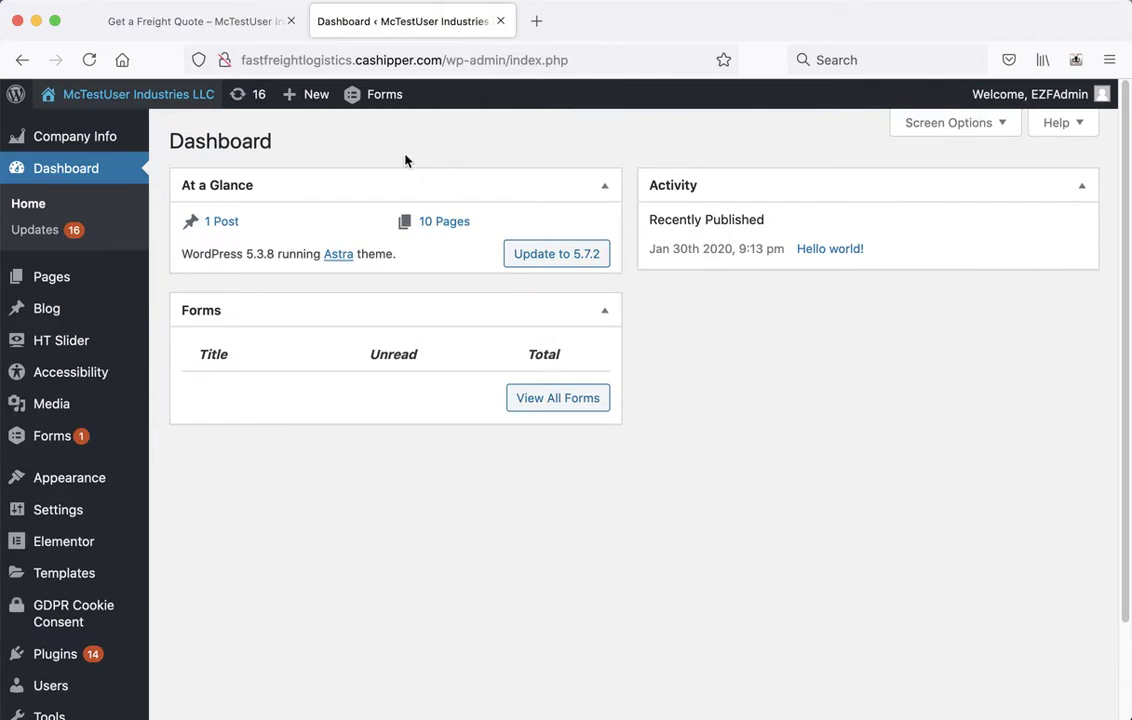
mouse_move(55, 94)
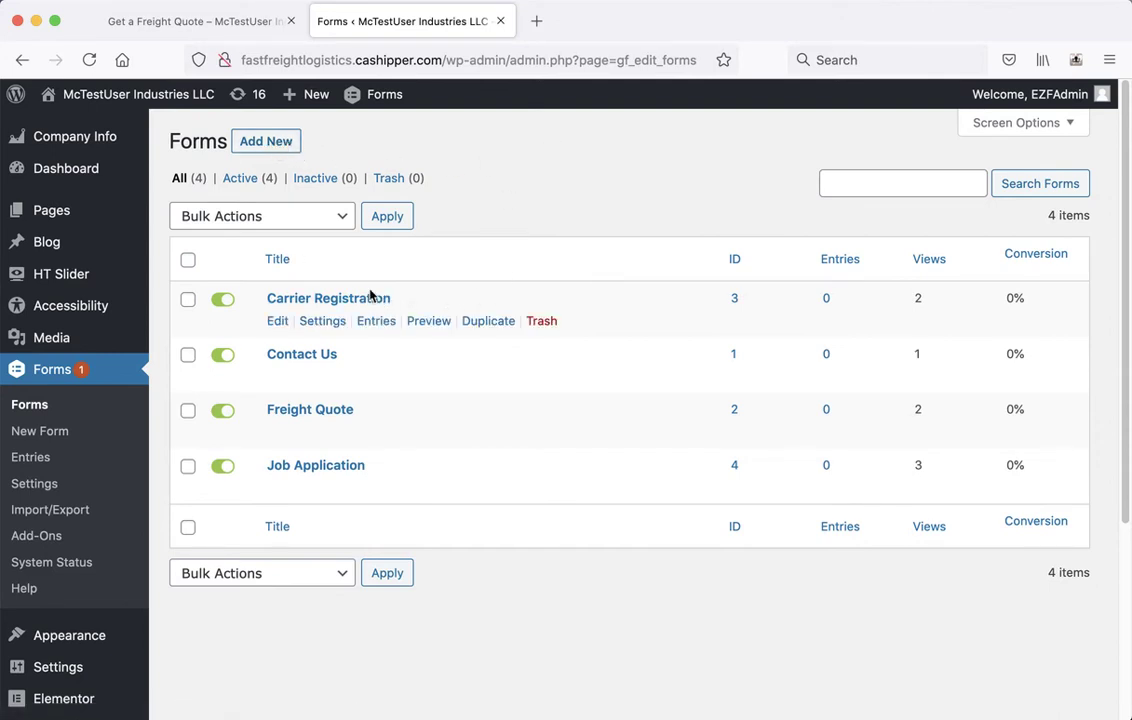
mouse_move(322, 321)
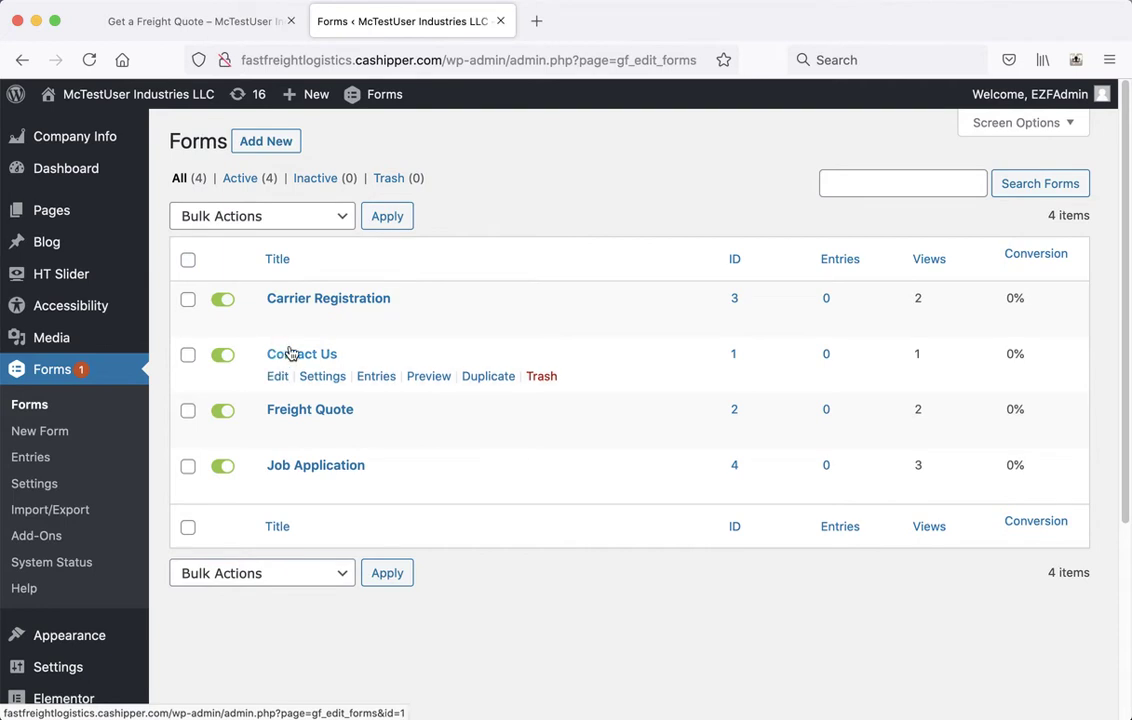
click(330, 411)
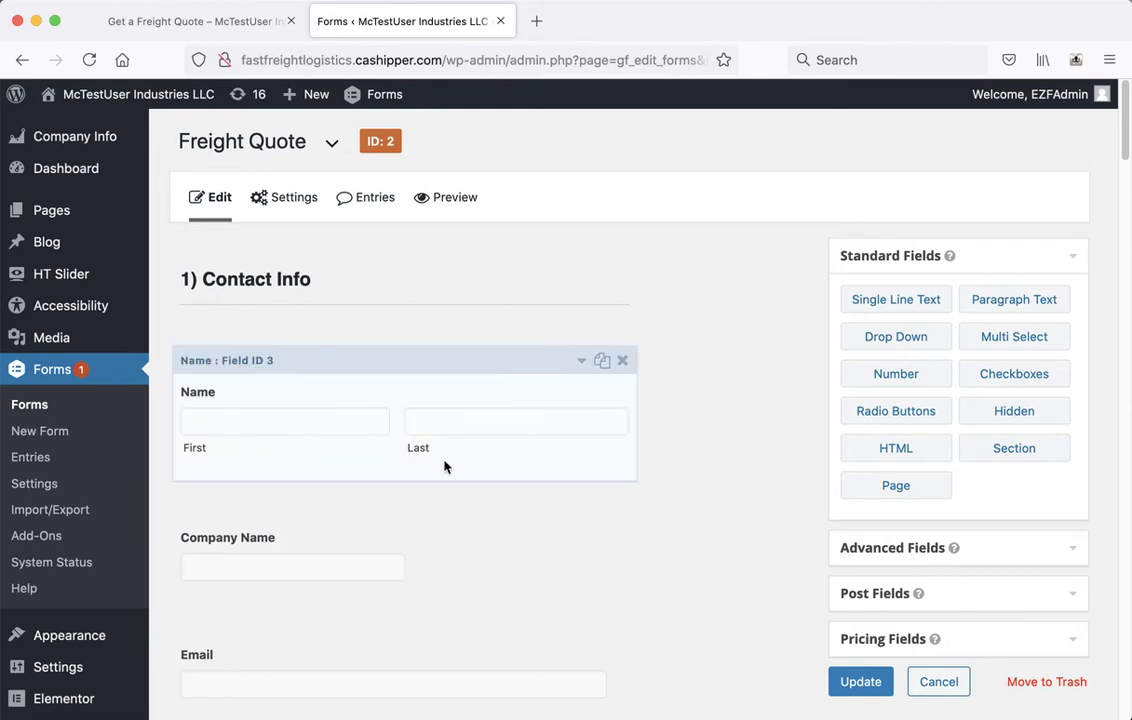
Examine the Name field's general settings, including its sub-fields and Required rule, and collapse the field
click(480, 364)
scroll(457, 457, down, 3)
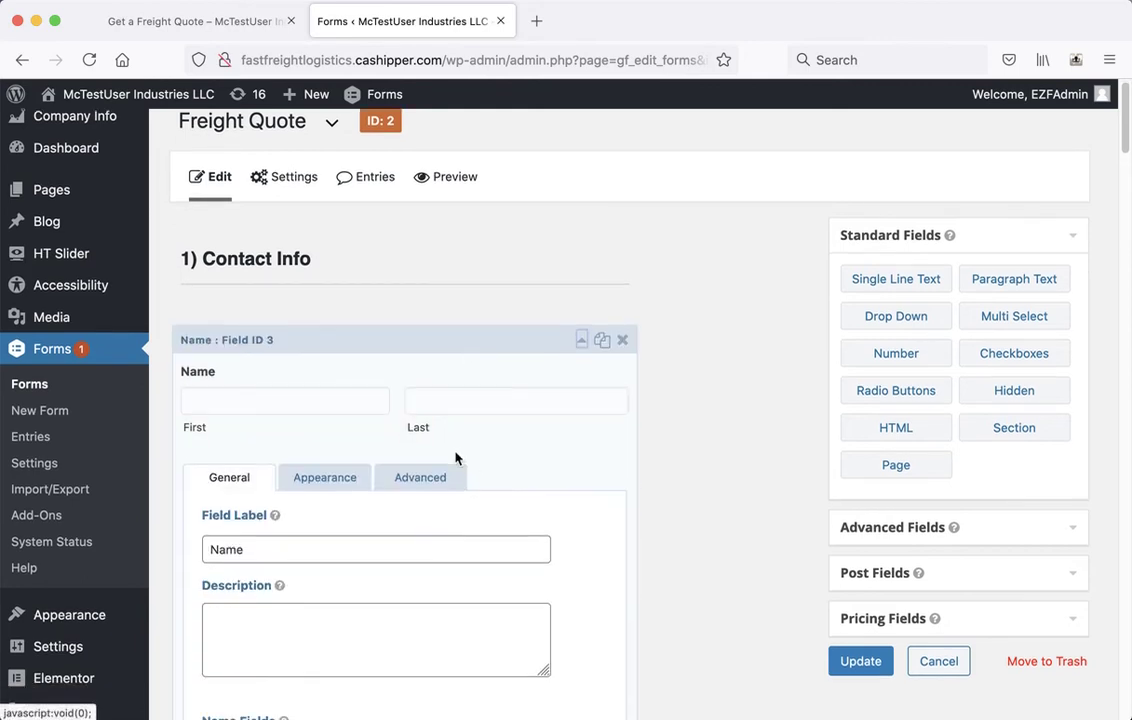
scroll(525, 487, down, 3)
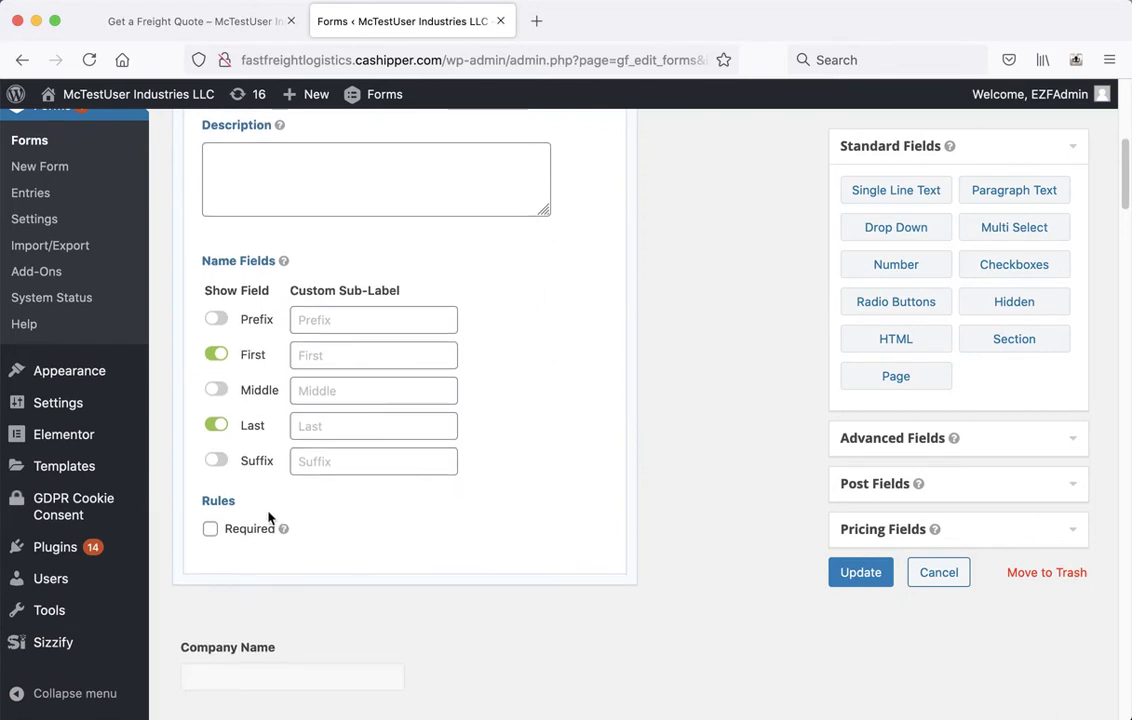
click(211, 531)
scroll(445, 523, up, 10)
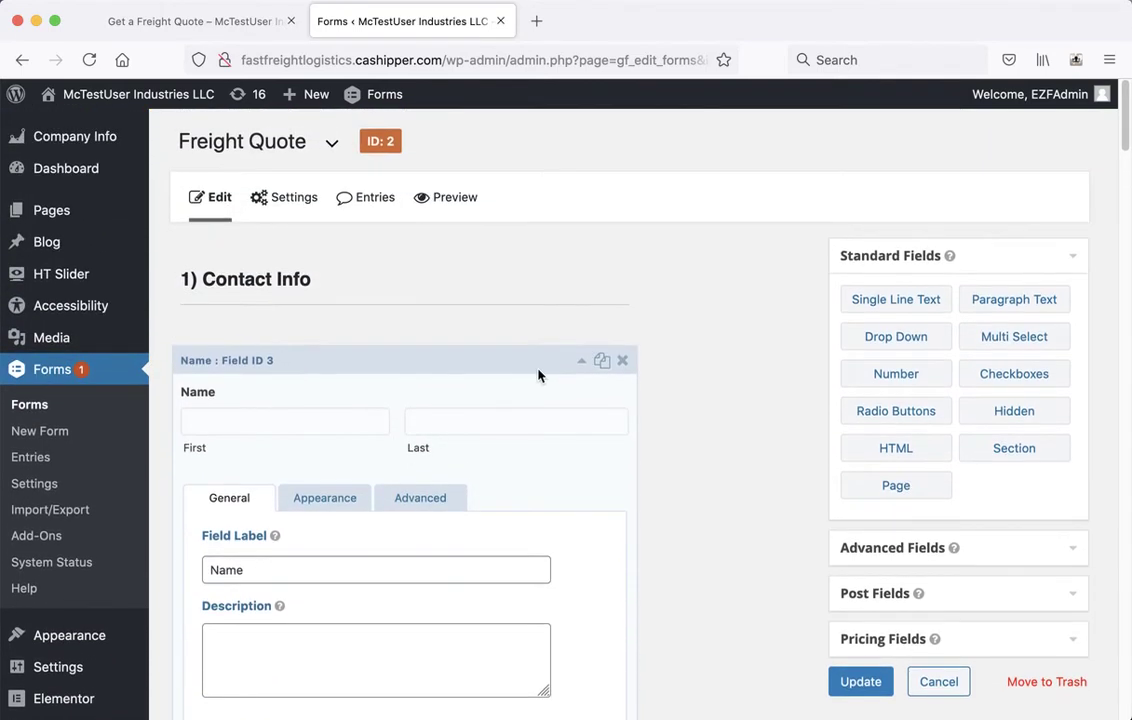
click(538, 370)
Try moving the Email field to another place within the Contact Info section
scroll(556, 387, down, 3)
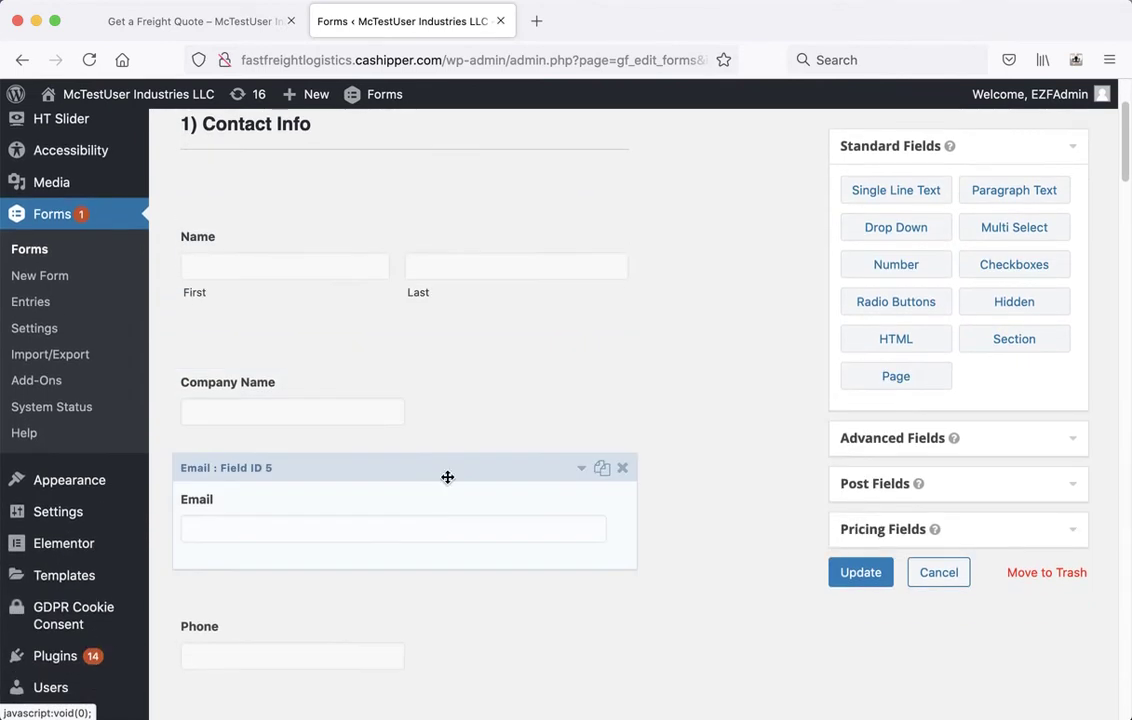
click(374, 467)
click(387, 465)
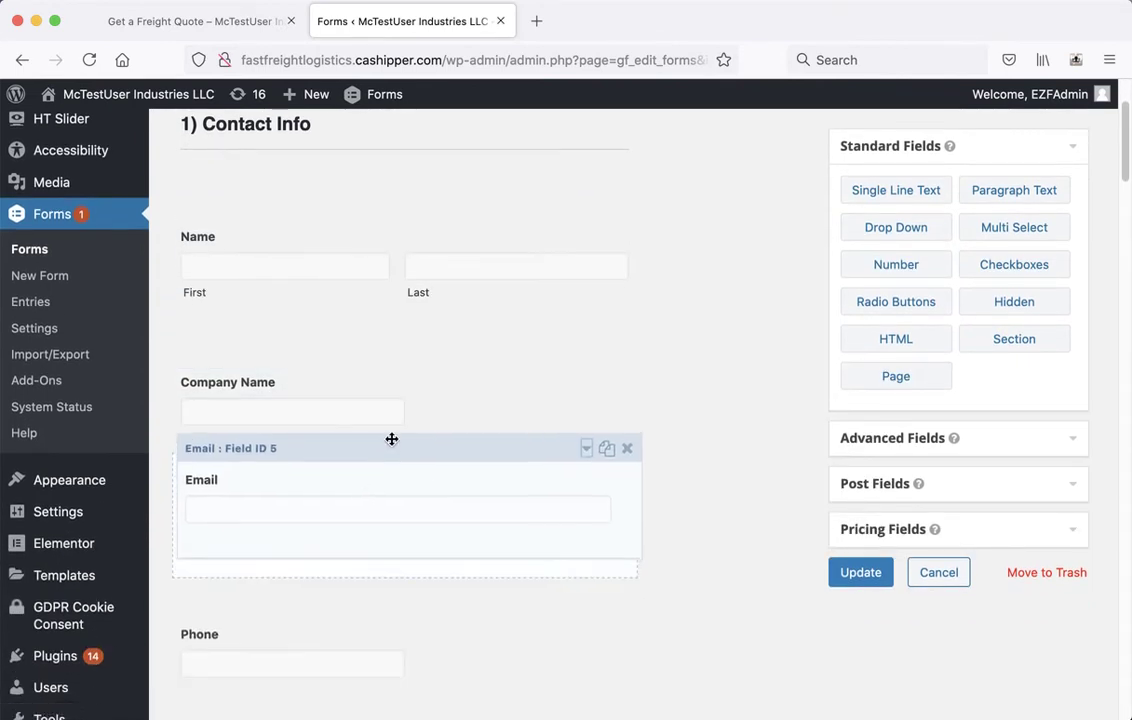
drag(392, 443, 404, 494)
scroll(771, 243, up, 3)
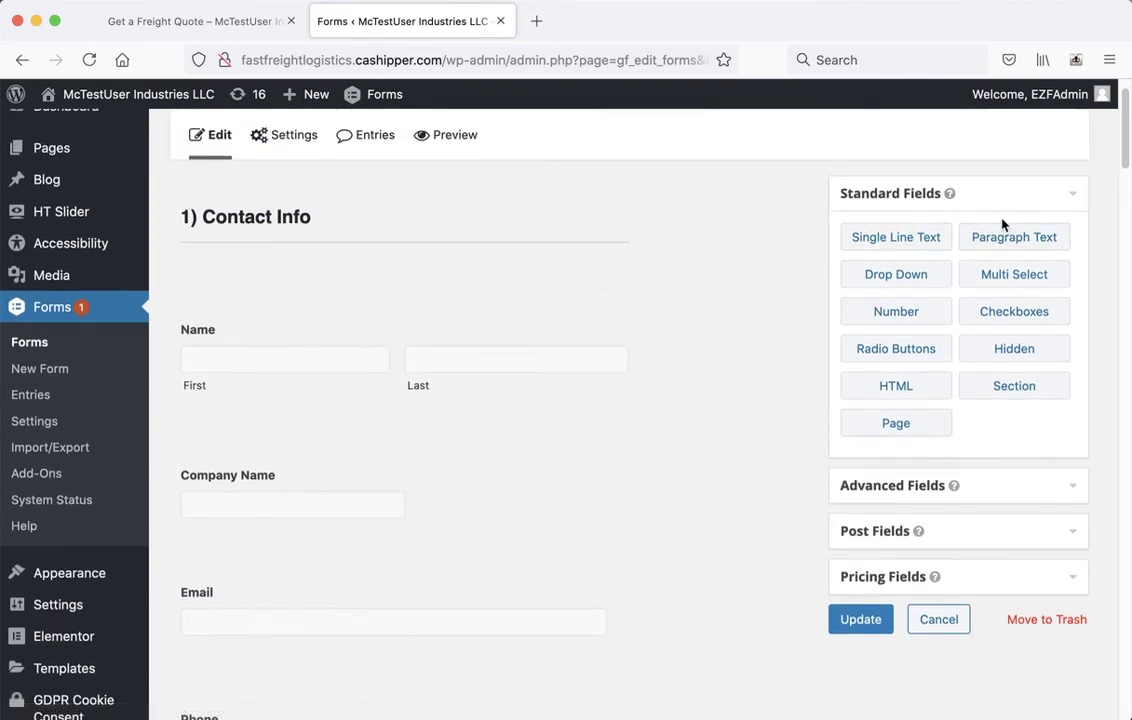
Add an Email field directly below the 1) Contact Info heading and label it "Enter Your Email"
click(870, 197)
click(914, 248)
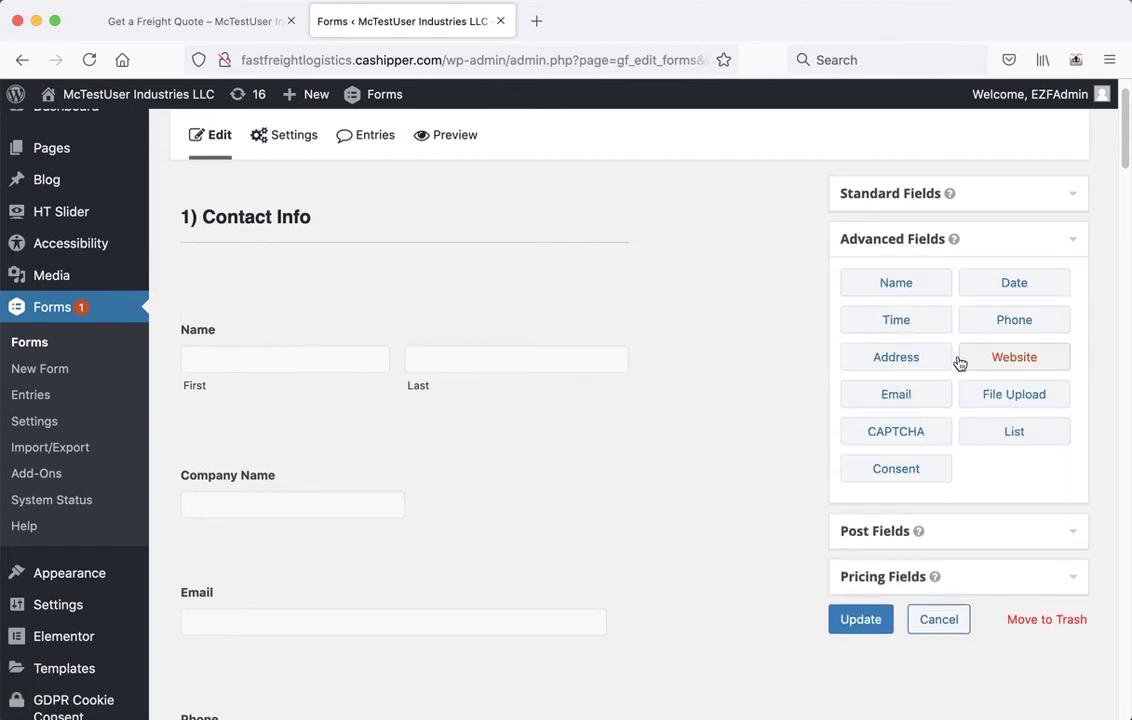
drag(900, 396, 276, 352)
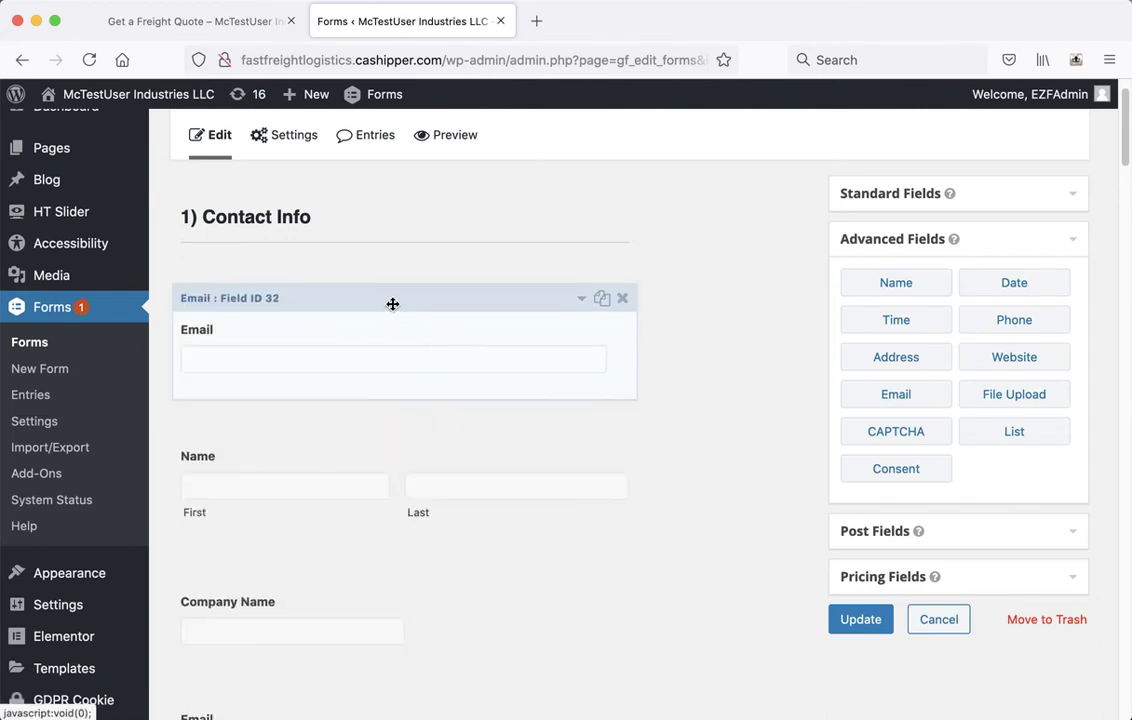
click(392, 303)
drag(255, 488, 166, 487)
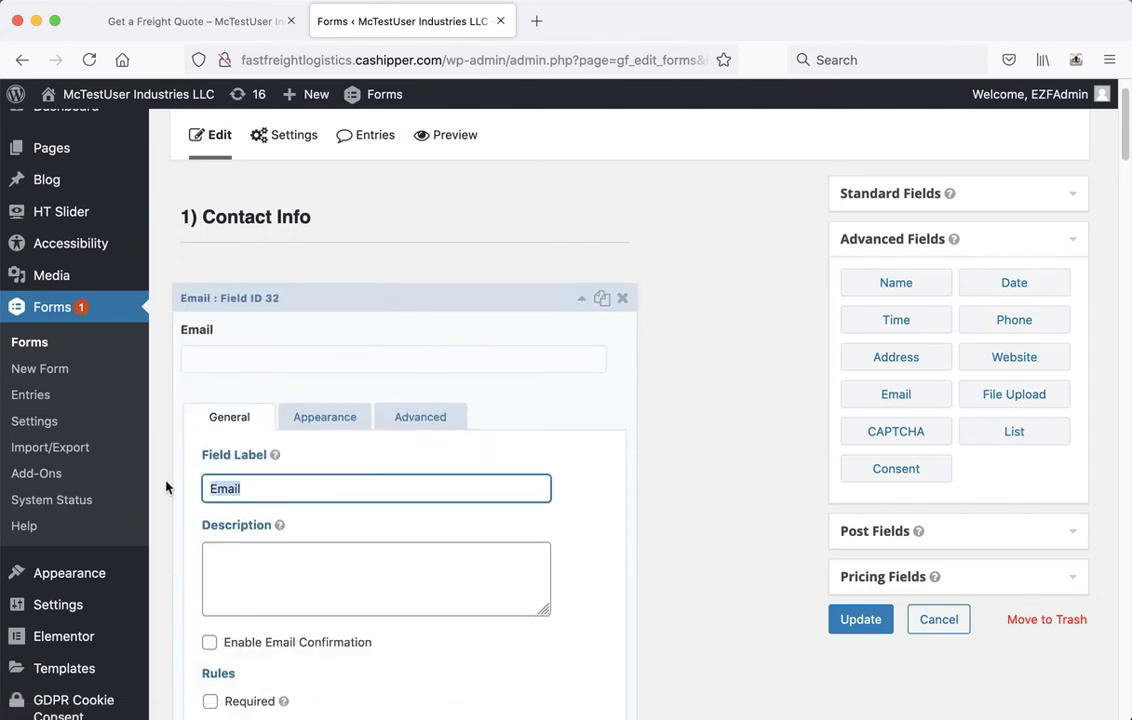
text(Enter Your Email)
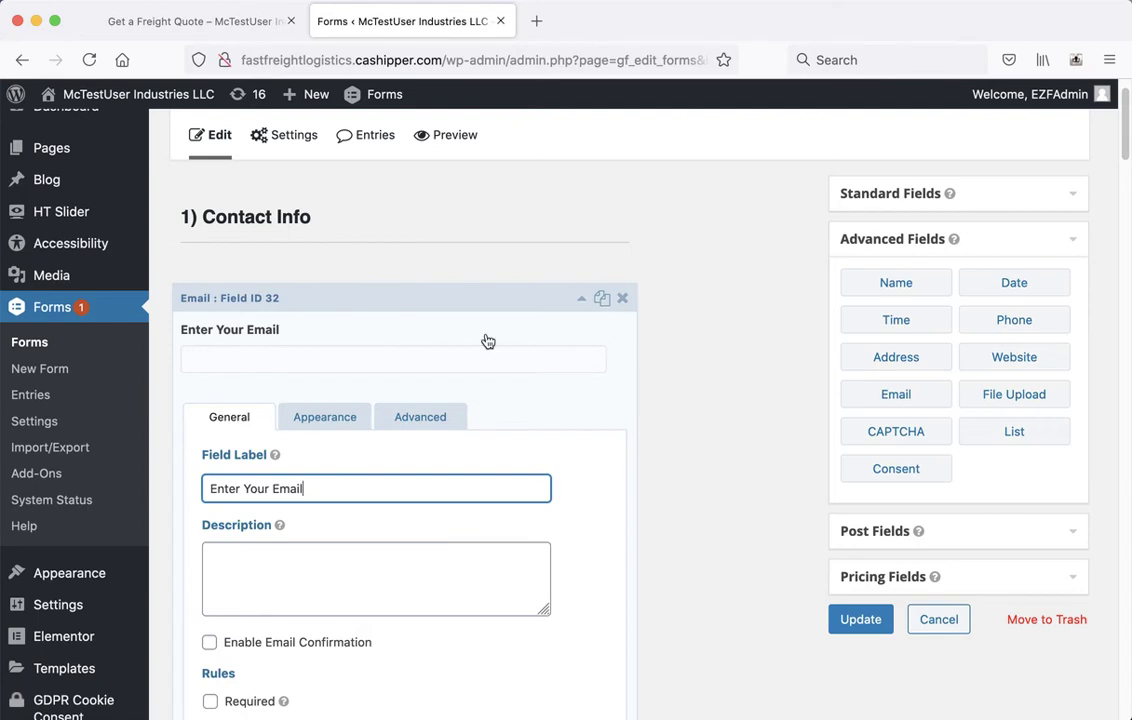
Delete the added "Enter Your Email" field from the Contact Info section
click(622, 298)
click(700, 434)
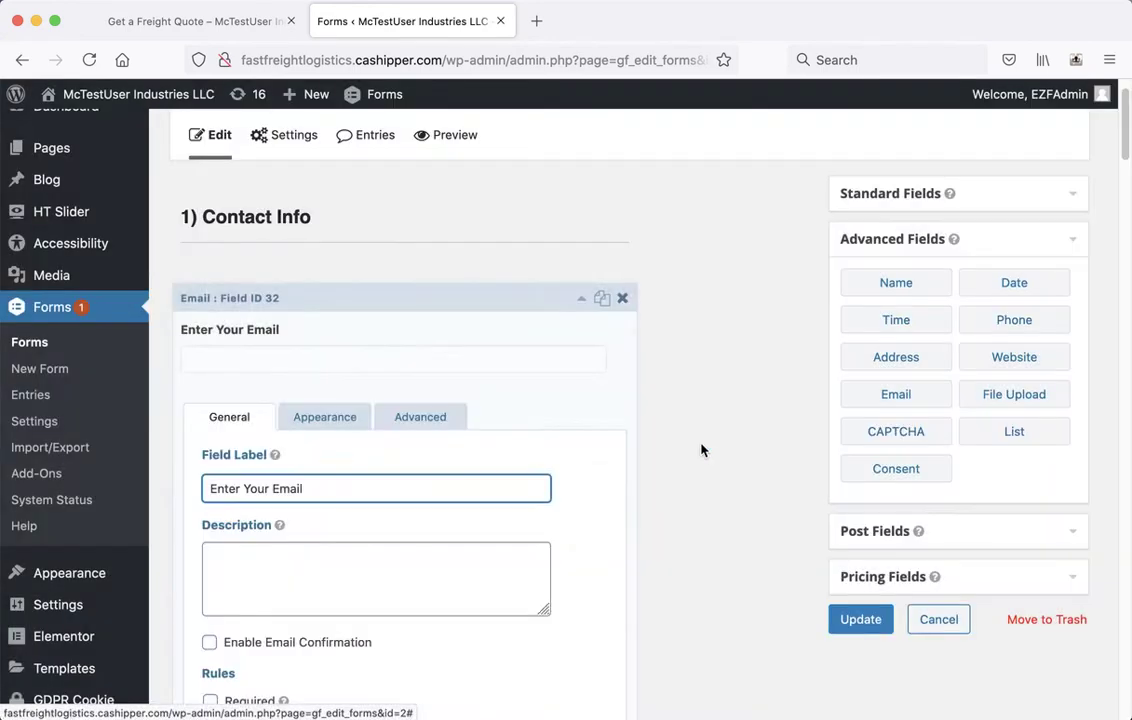
scroll(712, 412, down, 5)
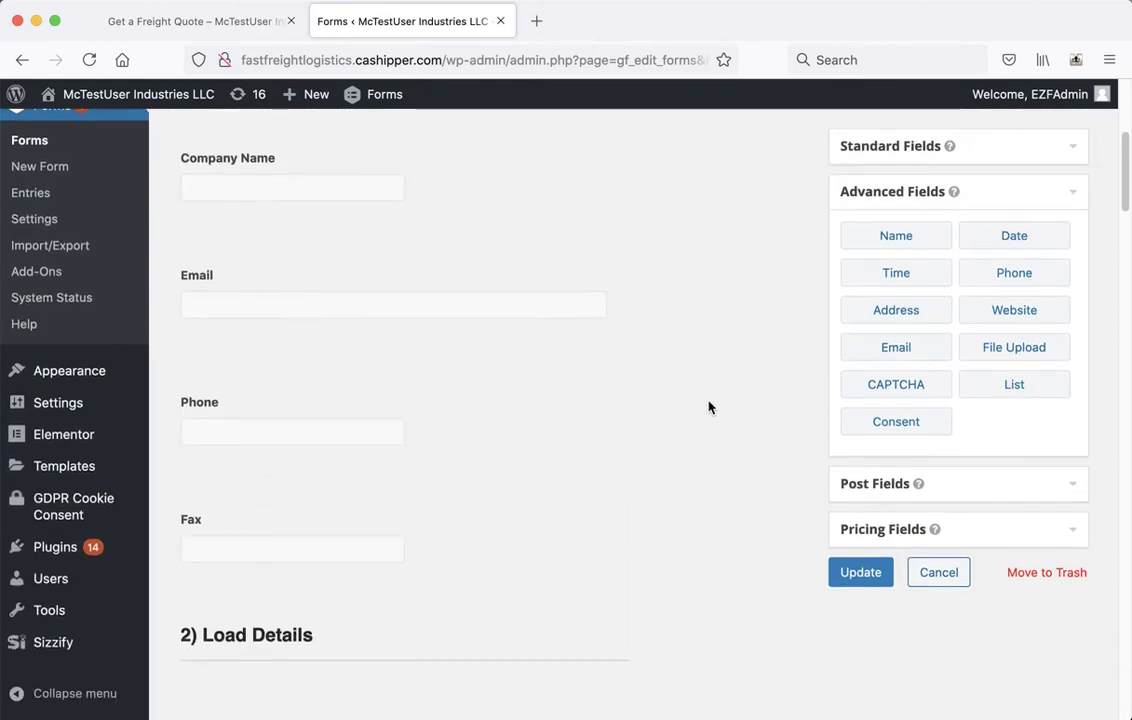
click(861, 576)
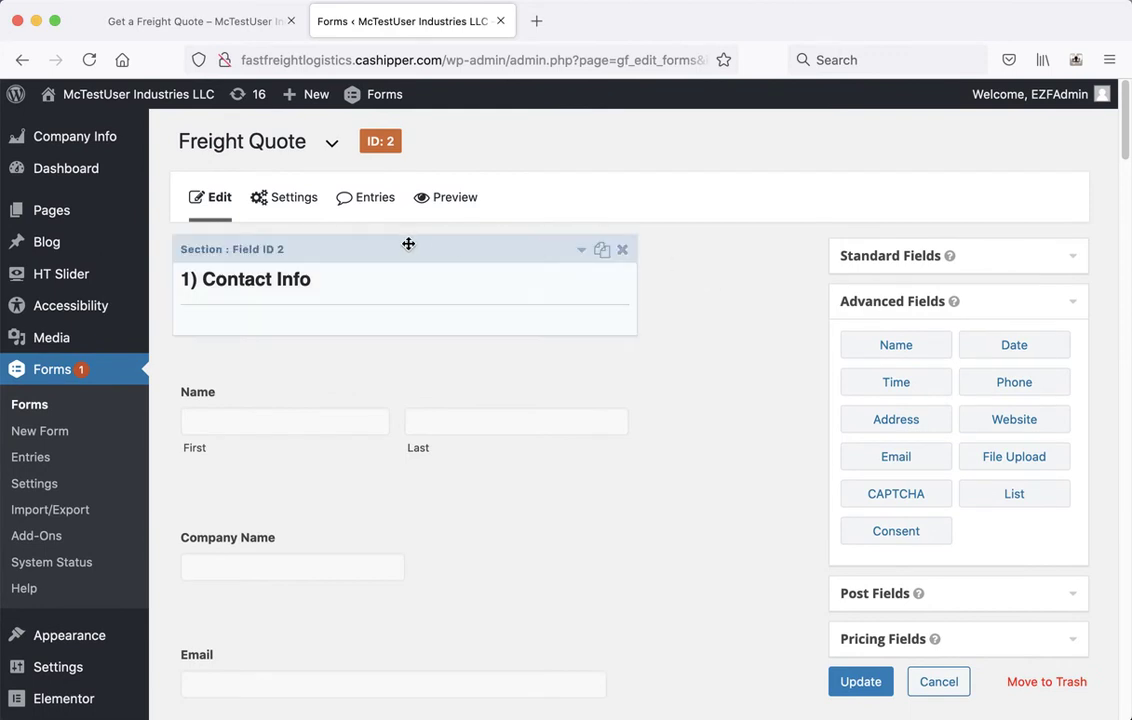
Leave the form editor without saving and open the Freight Quote form's Admin Notification for editing
mouse_move(288, 214)
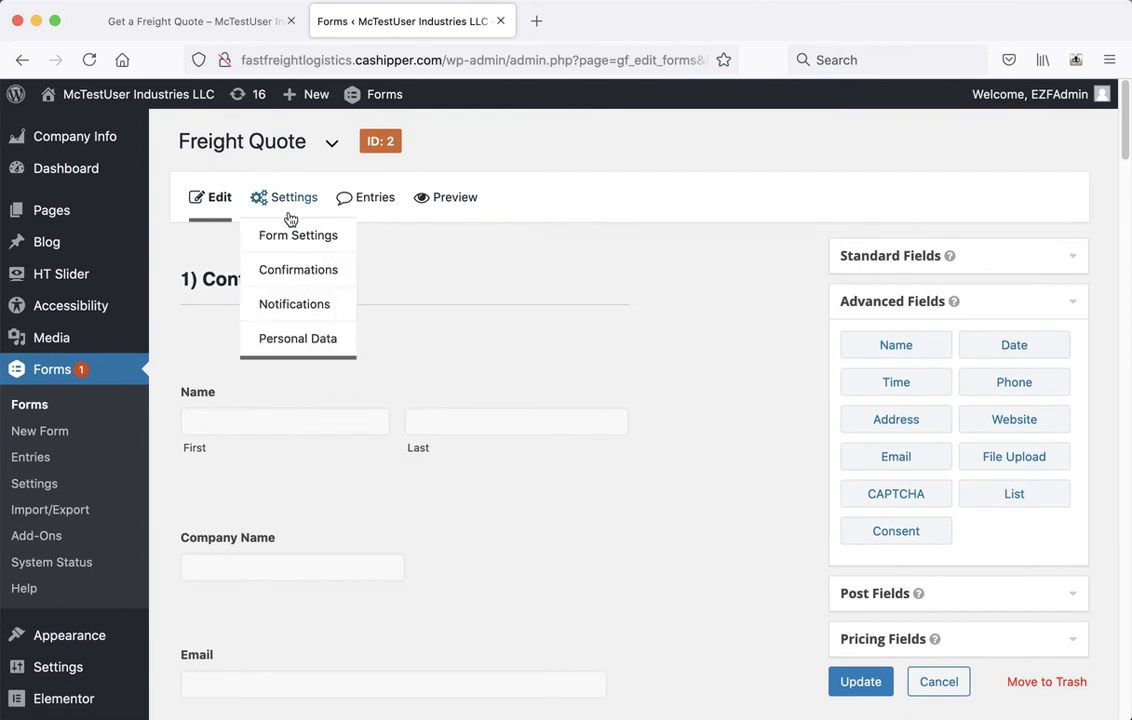
click(313, 309)
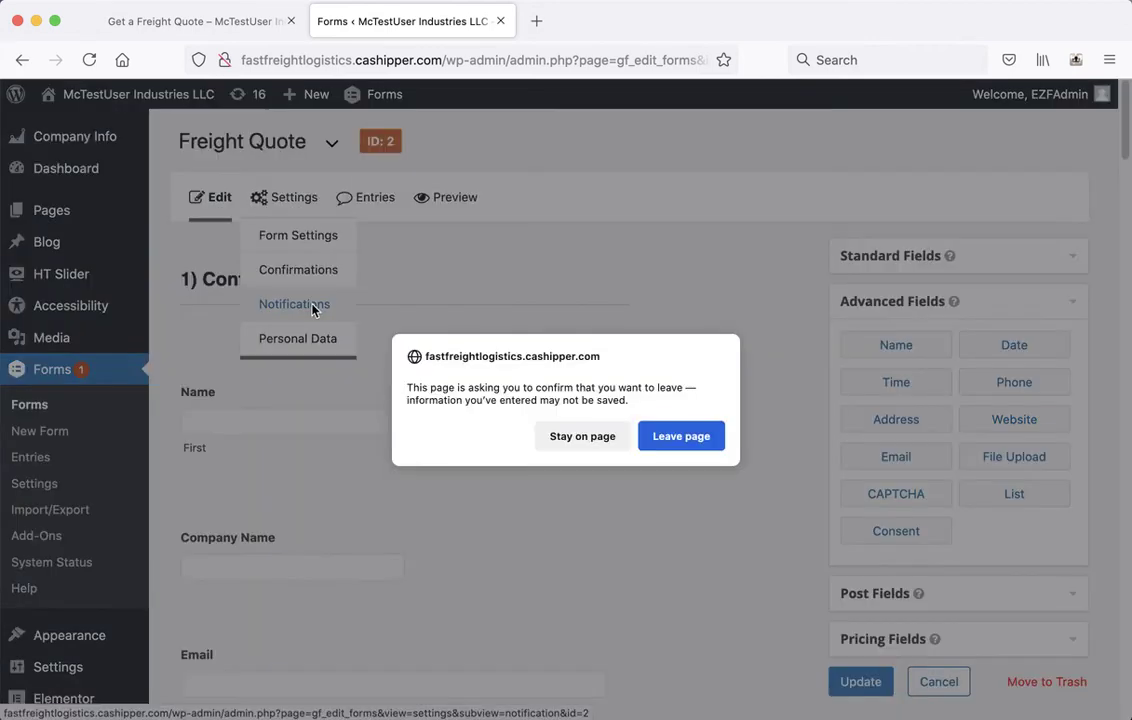
click(706, 442)
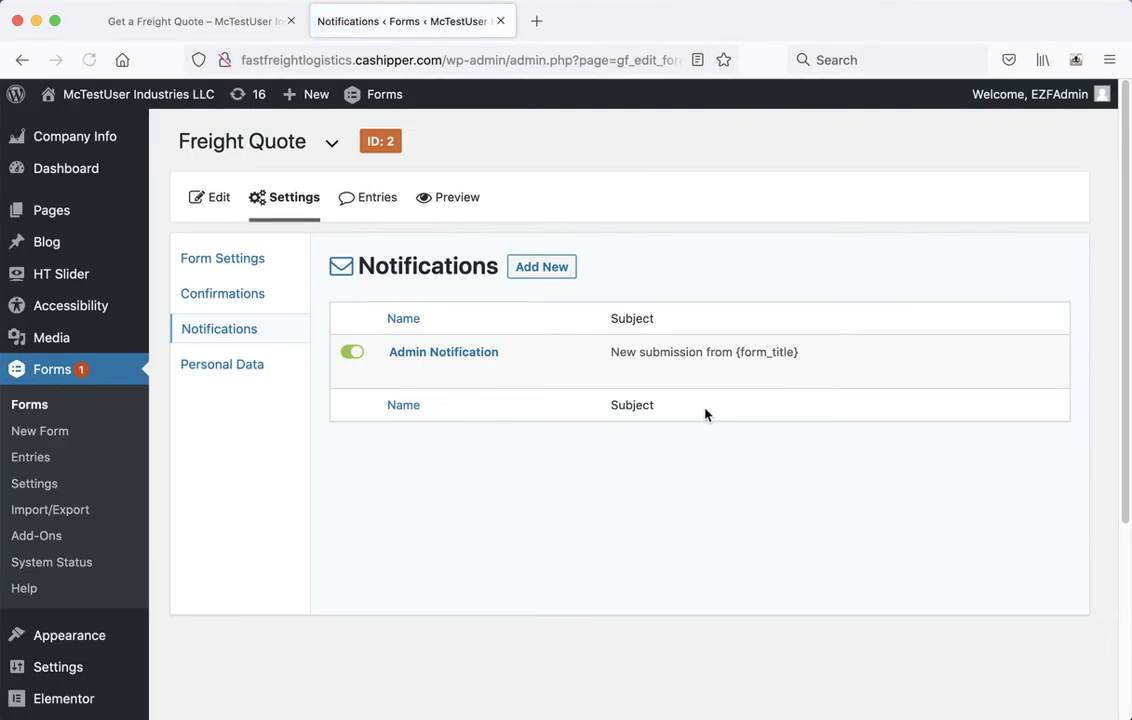
mouse_move(412, 356)
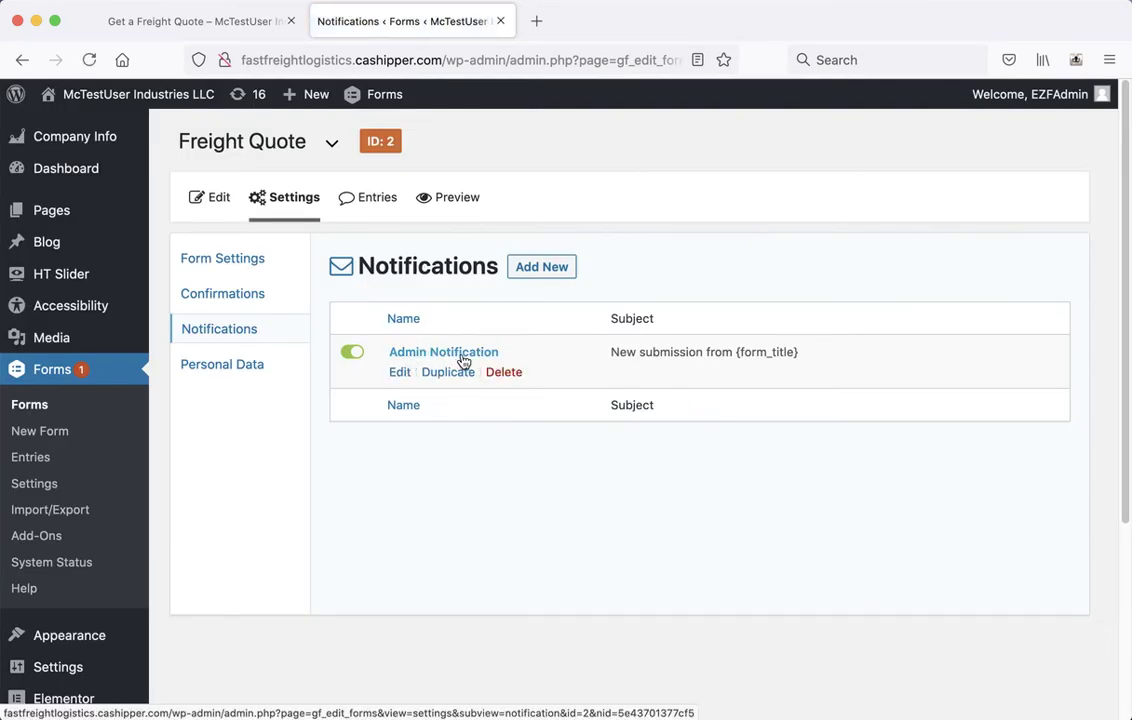
click(398, 371)
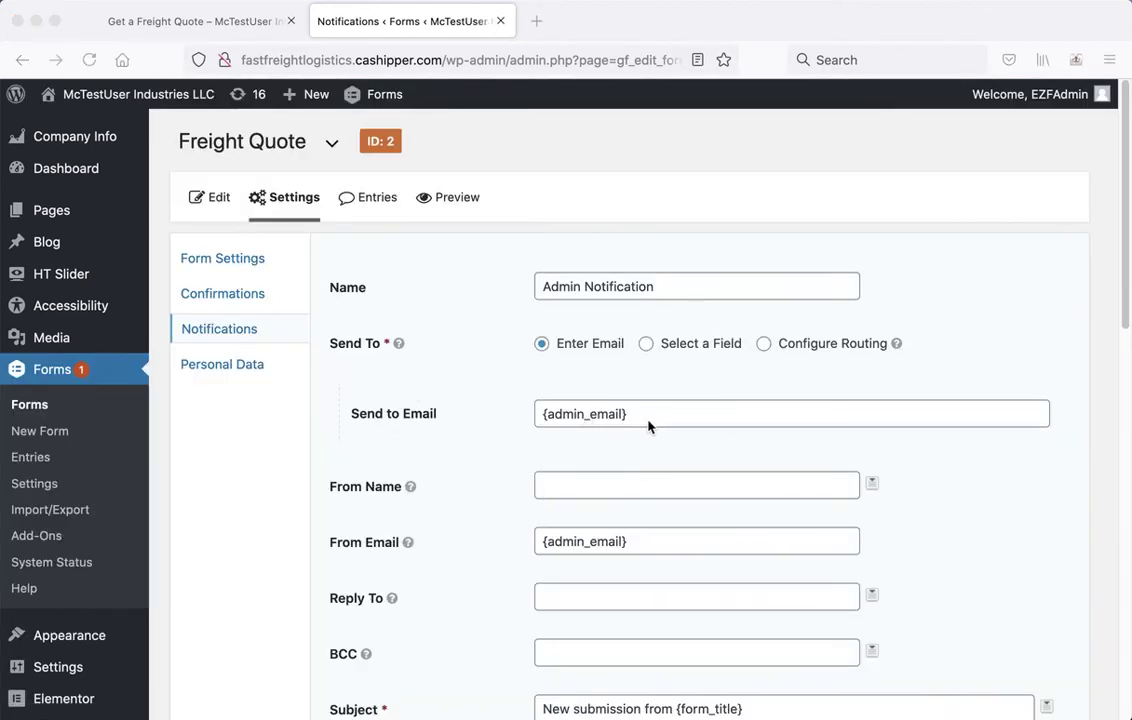
Examine the Admin Notification's Send to Email and From Email values and the remaining options down to the update control
drag(668, 416, 538, 413)
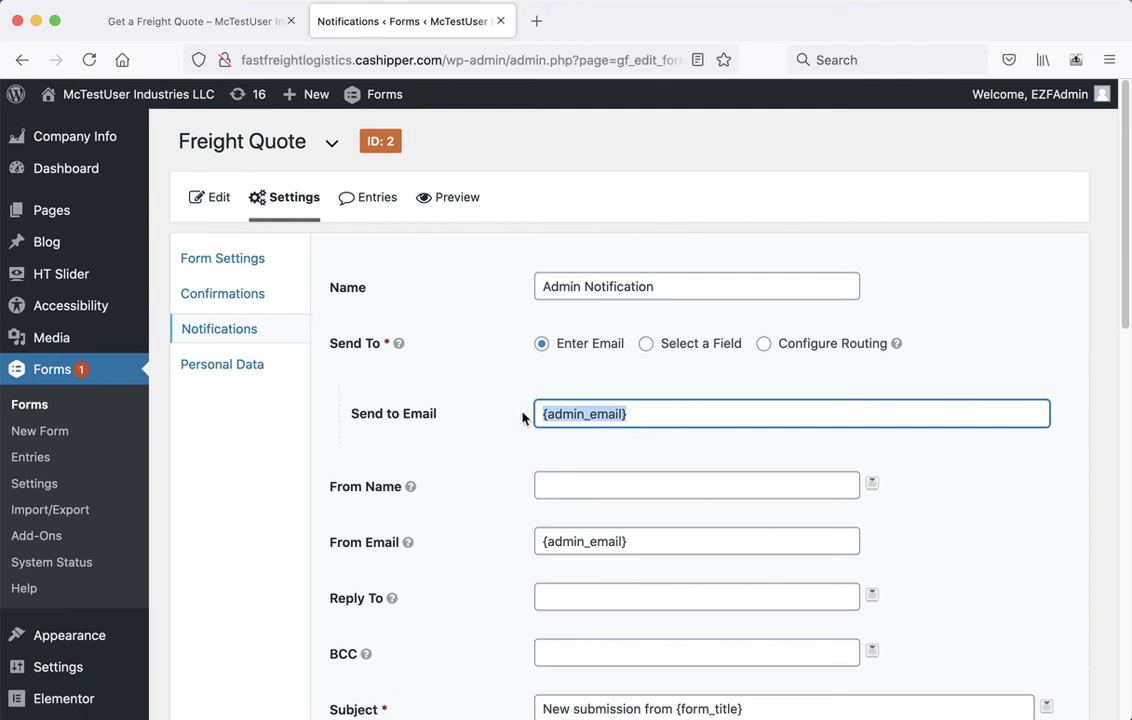
click(486, 468)
click(683, 542)
drag(637, 541, 531, 540)
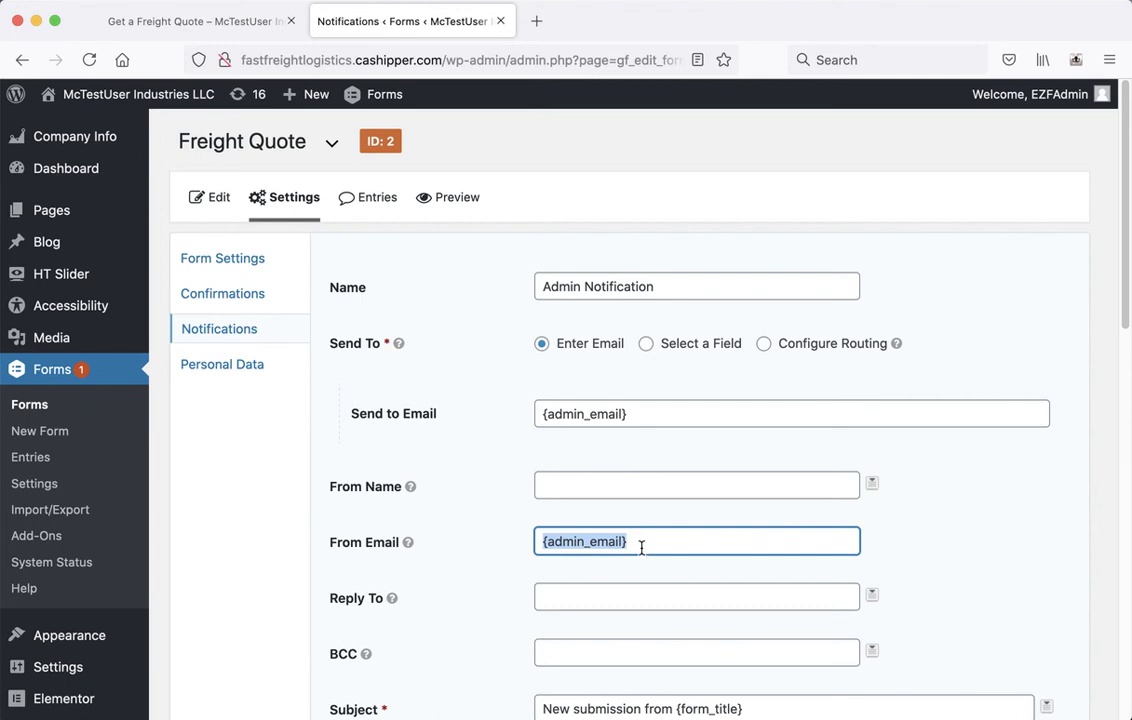
click(641, 546)
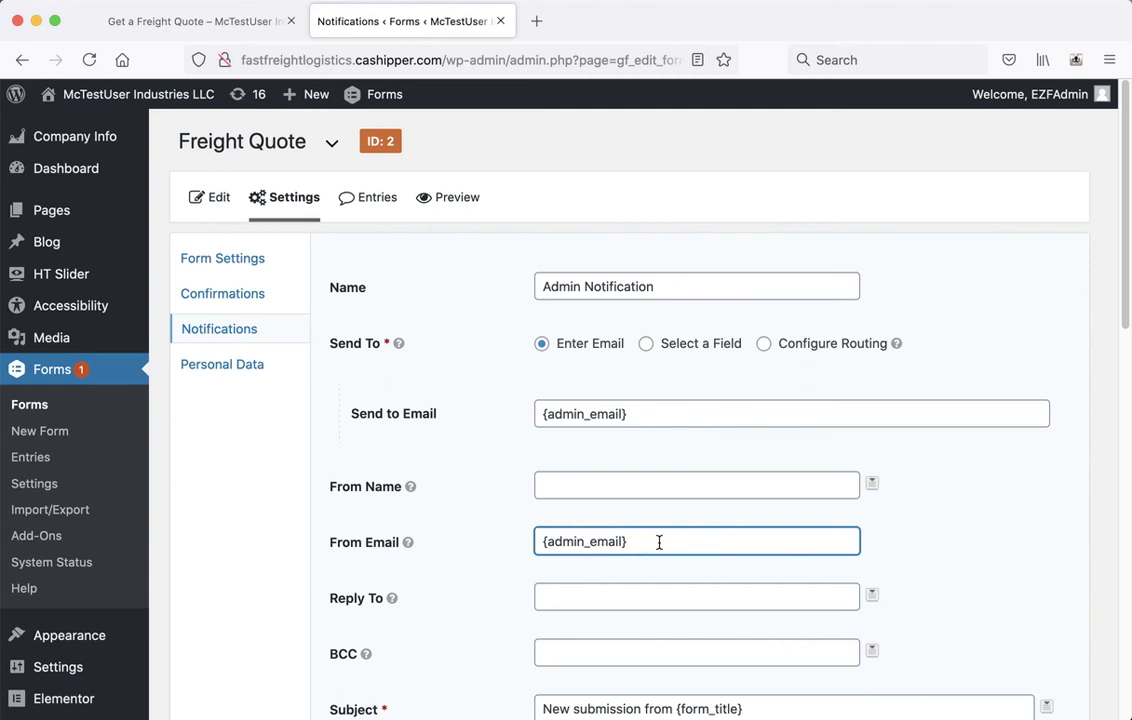
drag(1125, 182, 1125, 525)
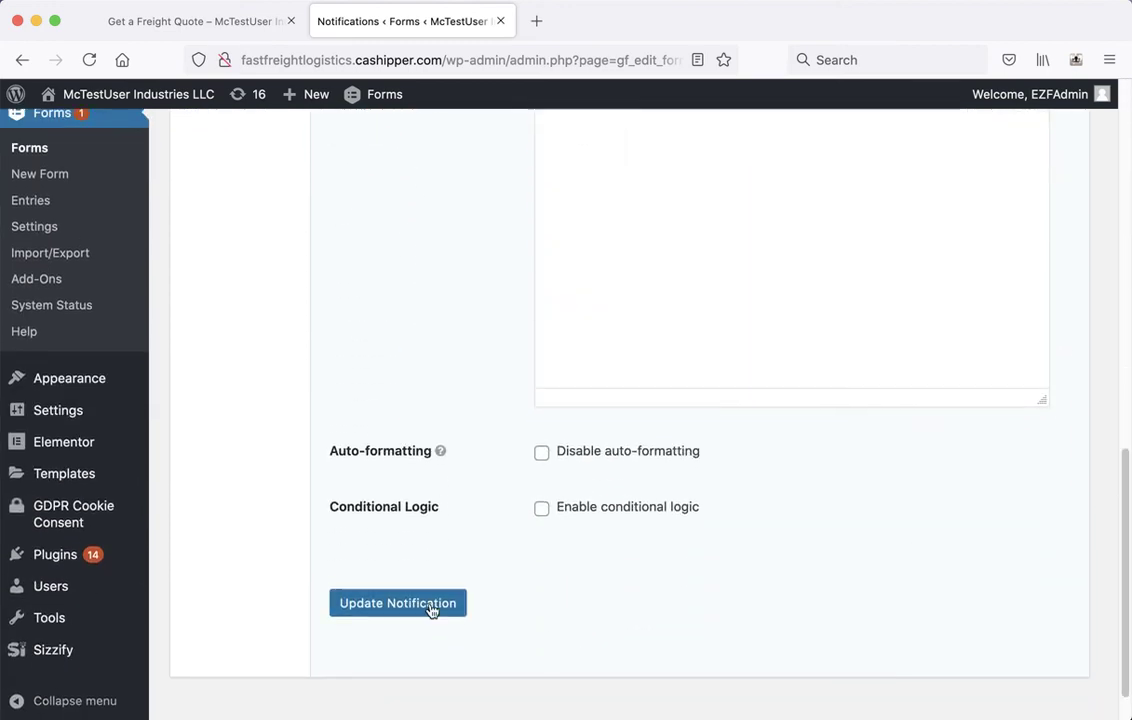
drag(1122, 505, 1074, 260)
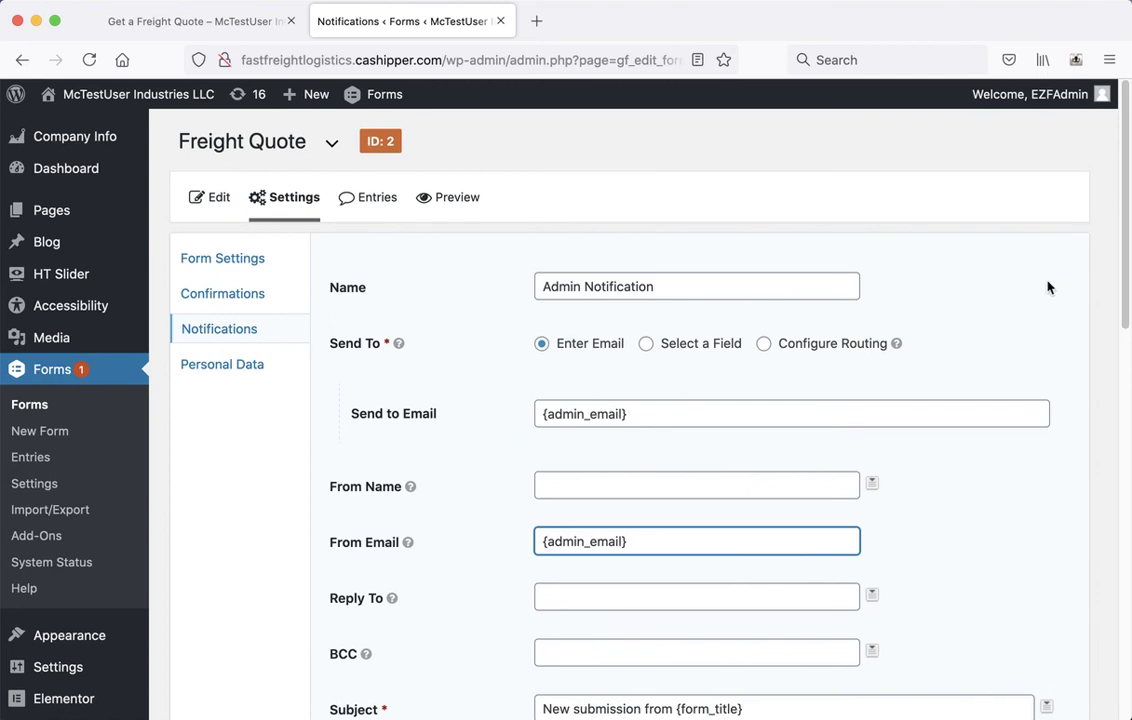
Open the Freight Quote form's Default Confirmation for editing
click(252, 300)
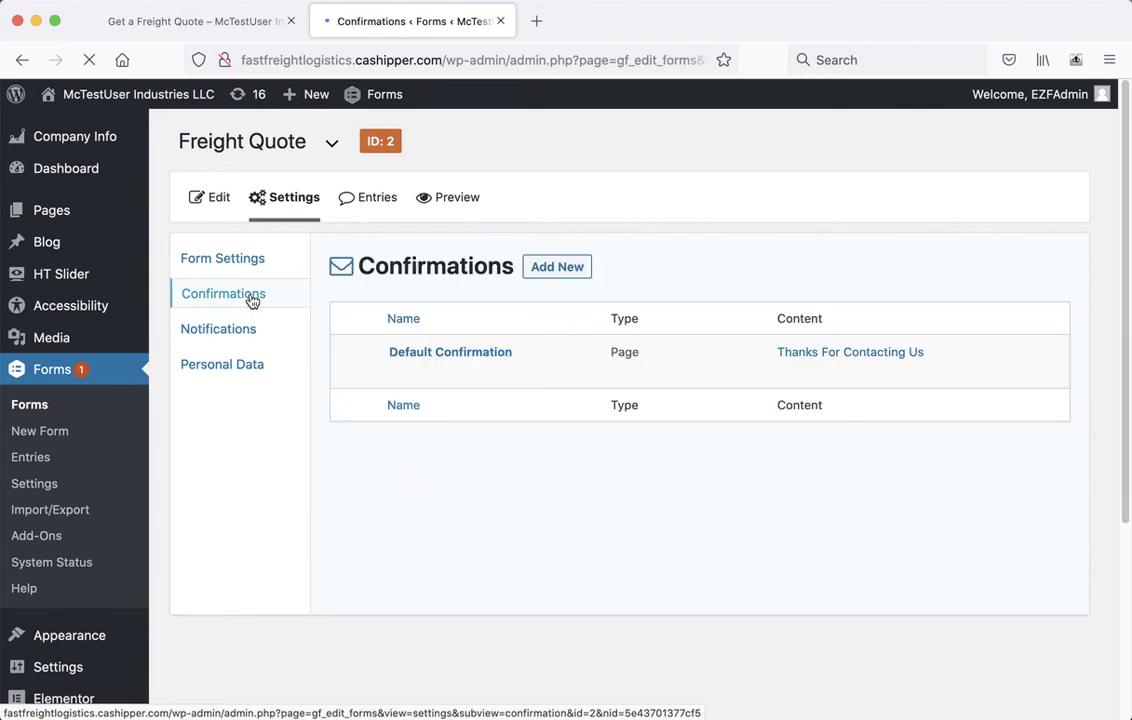
mouse_move(432, 341)
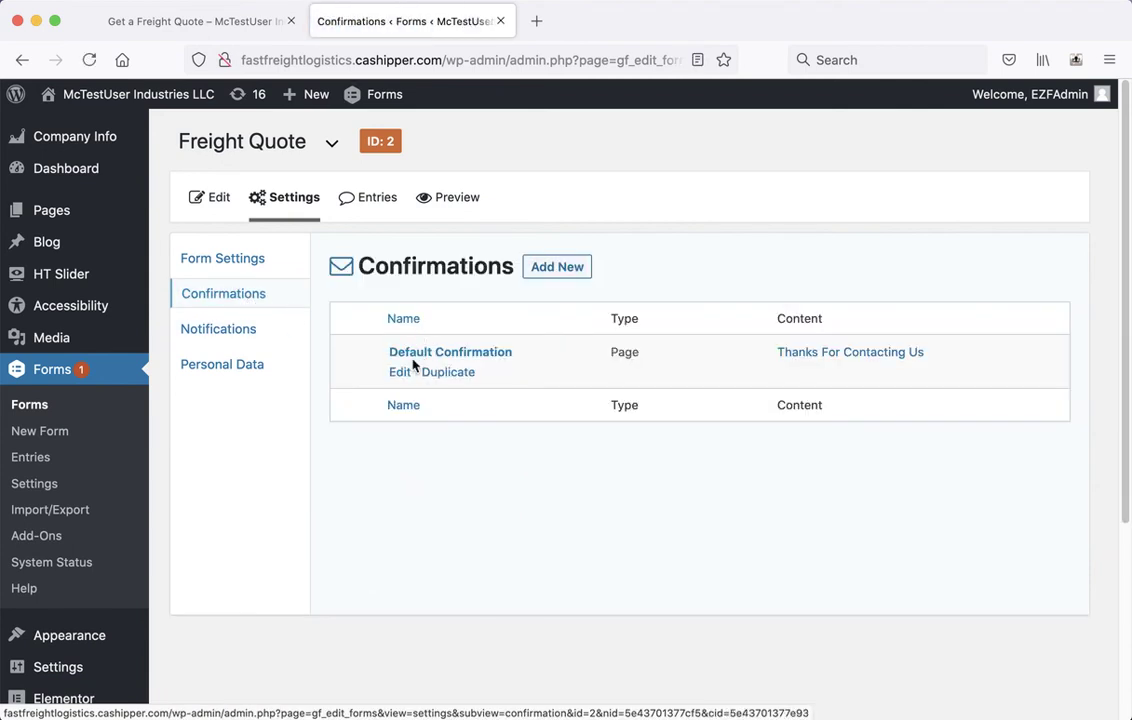
click(421, 356)
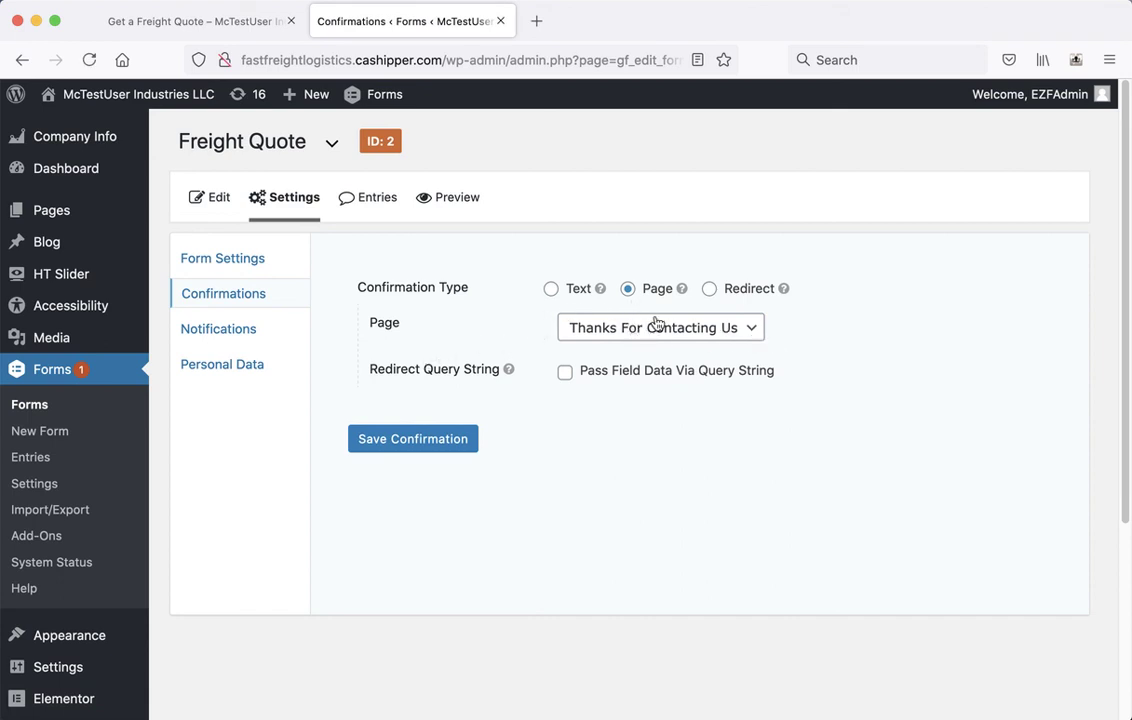
Set the confirmation type to Text and enter the sample message "sdfsdafsda asdf"
click(551, 290)
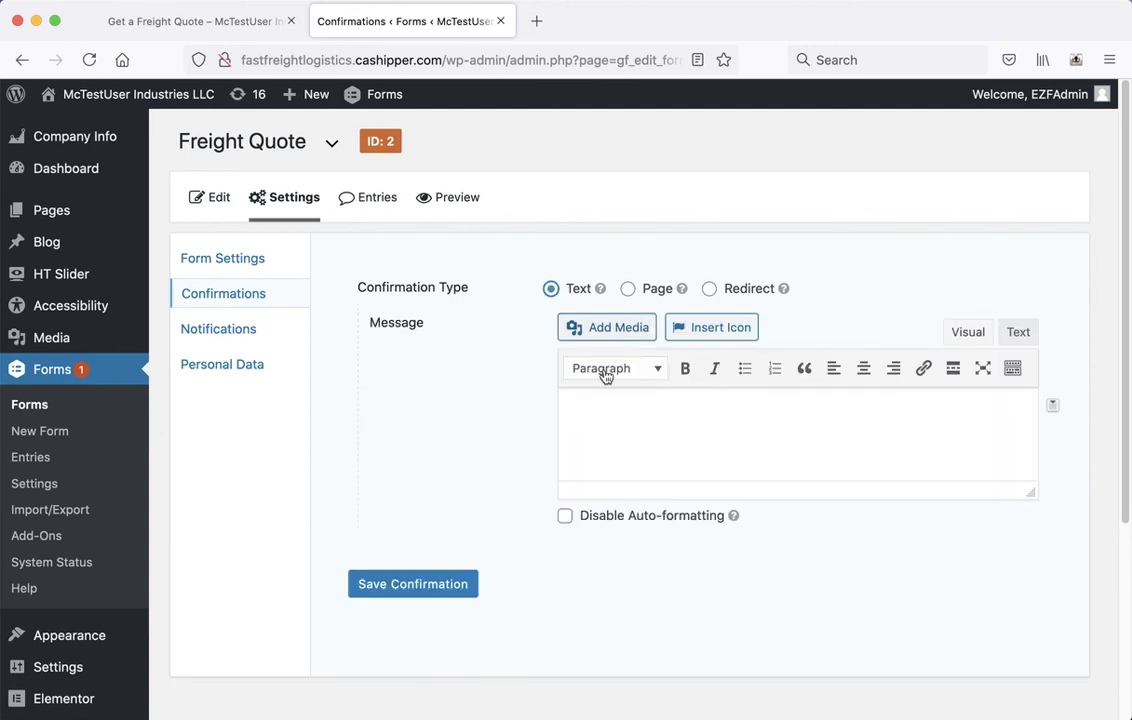
click(682, 447)
text(sdfsdafsda asdf)
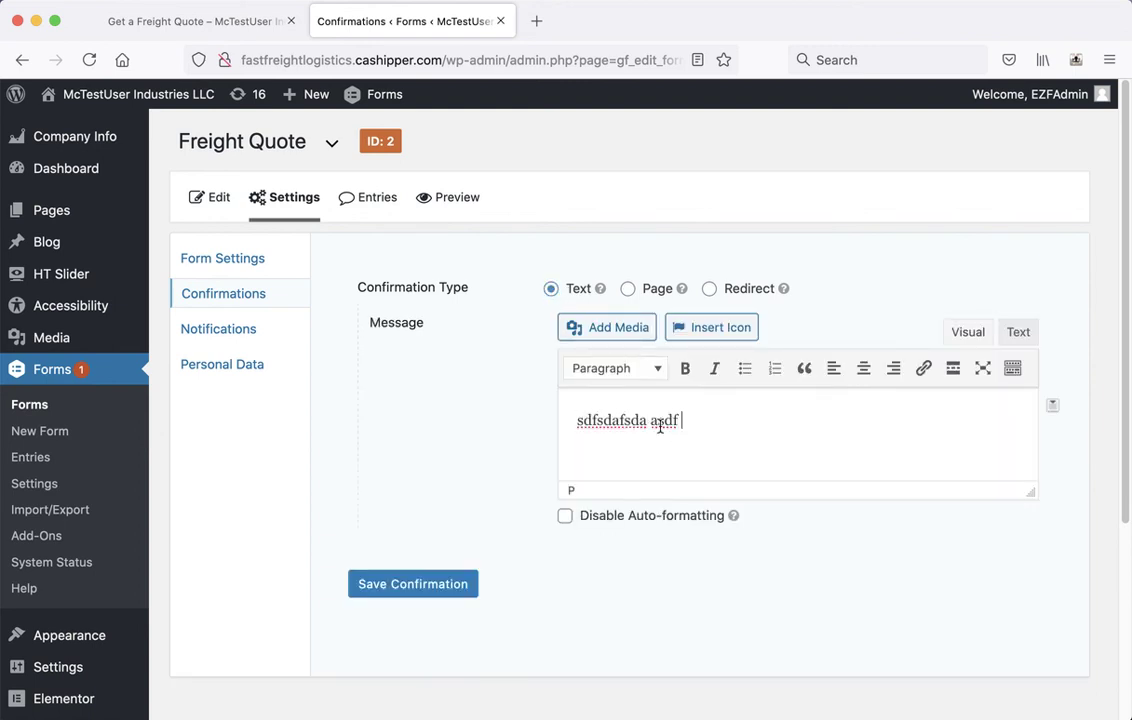
Try the Page and Redirect confirmation types, and set the type back to Page
click(628, 289)
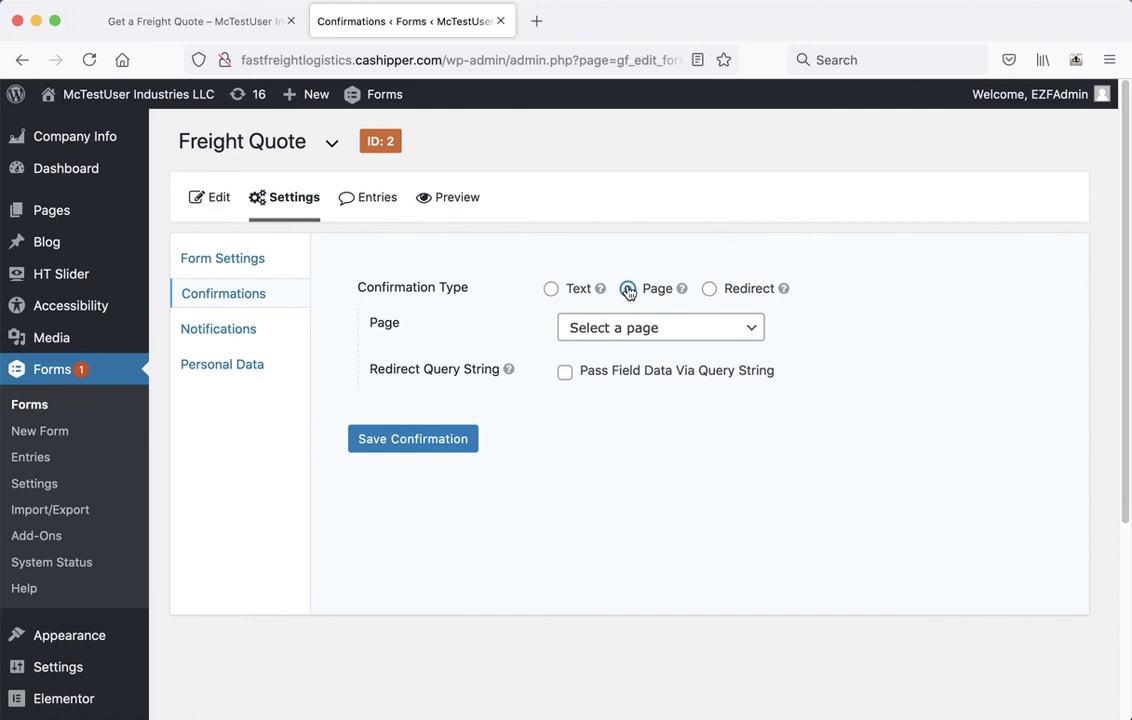
click(710, 289)
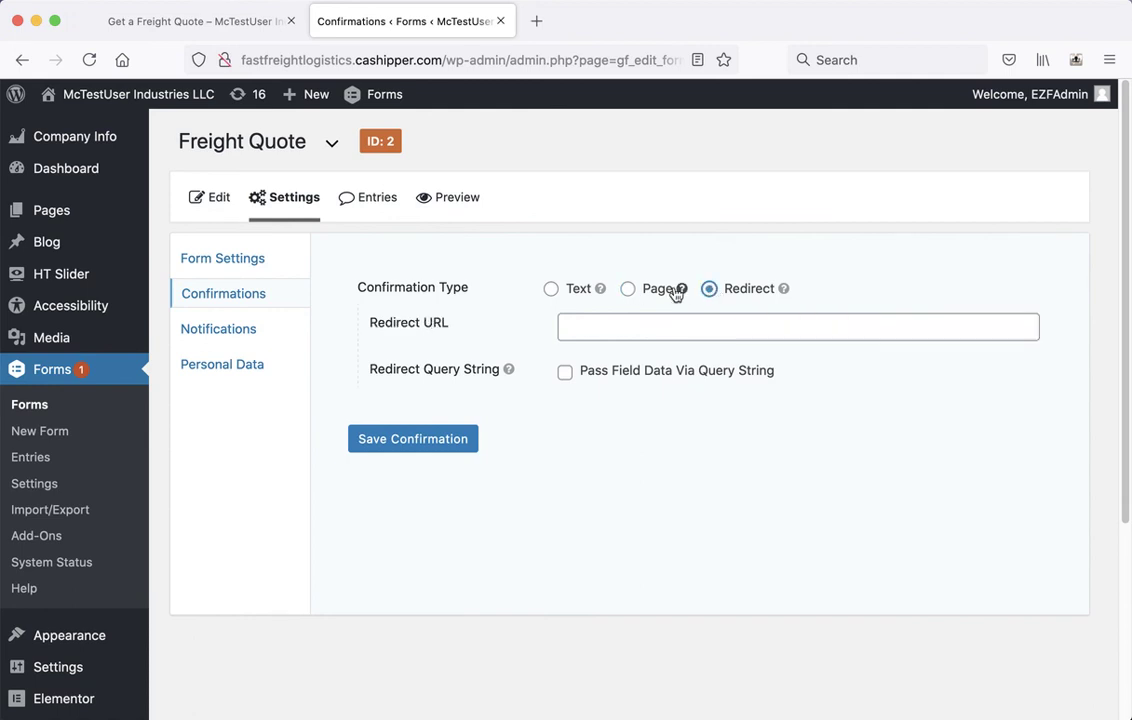
click(628, 289)
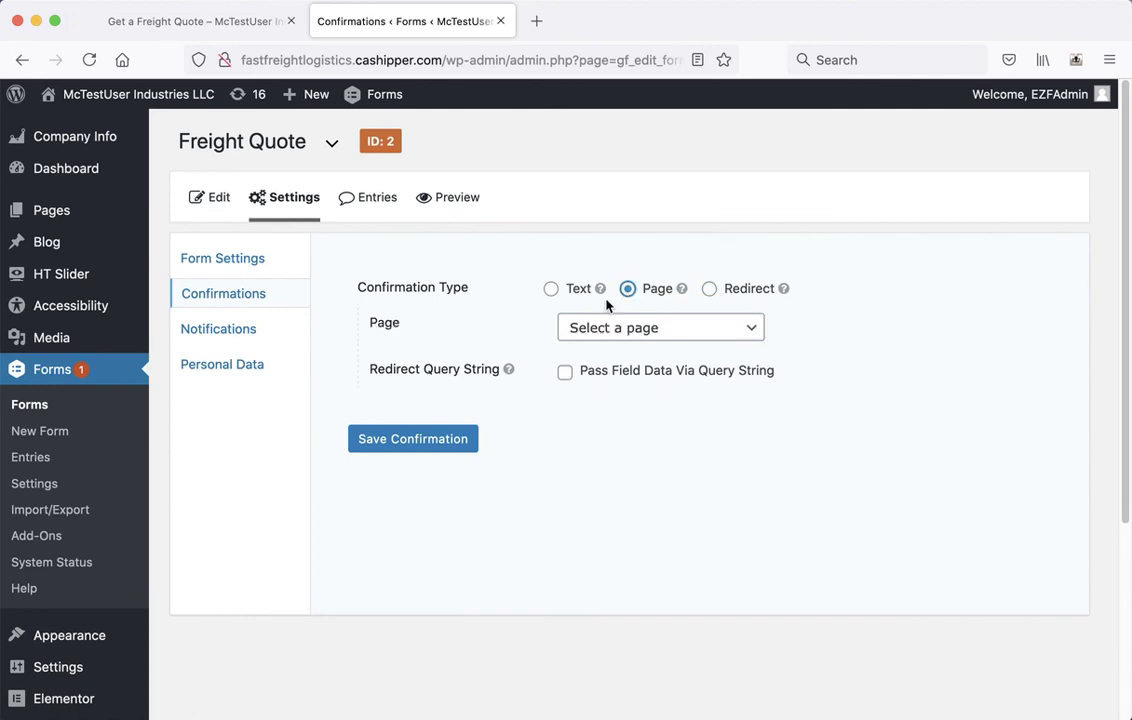